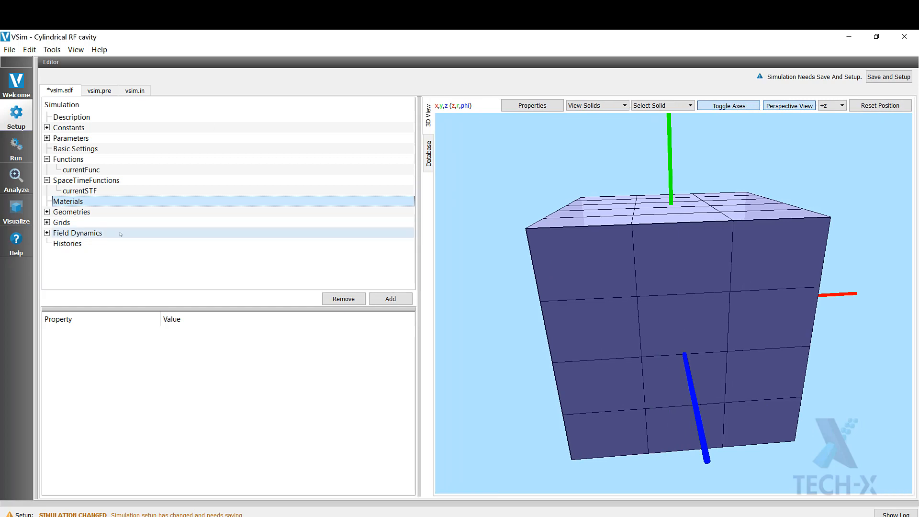
- Import the emthermal.vmat materials file into the materials database
right_click(70, 202)
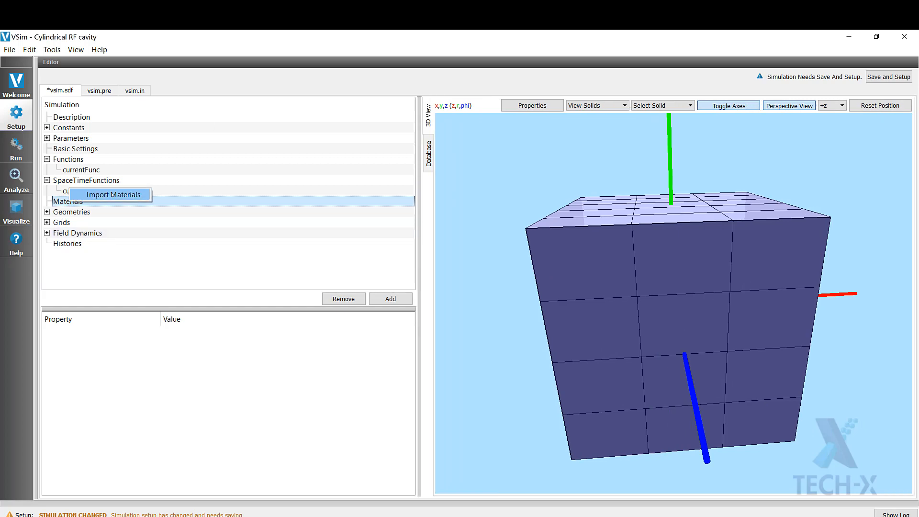
left_click(113, 195)
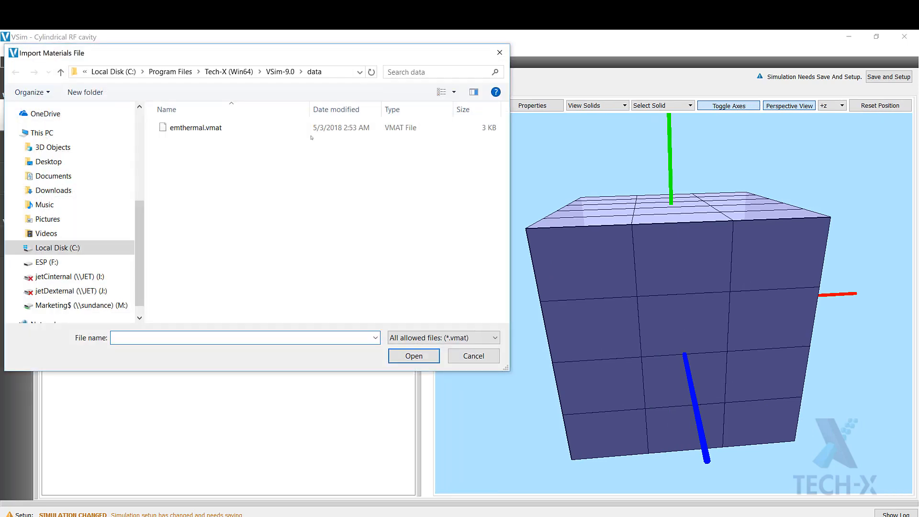
left_click(191, 128)
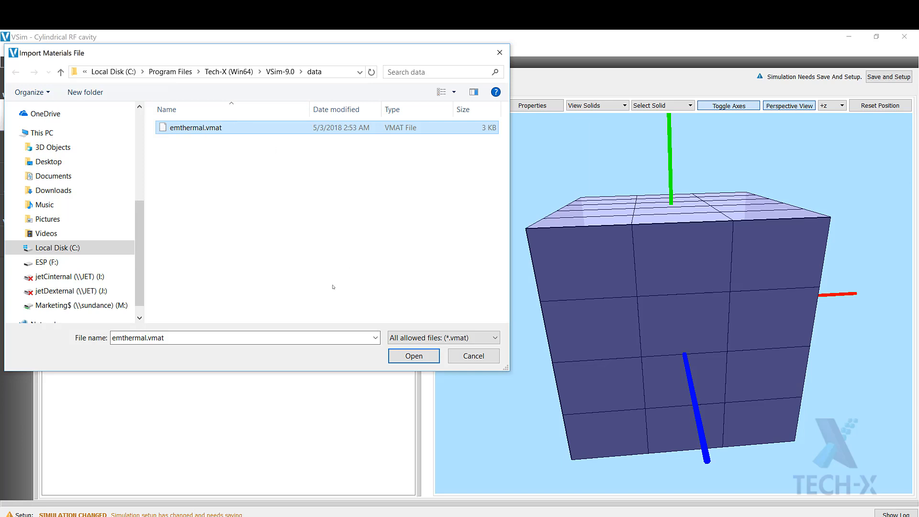
left_click(414, 356)
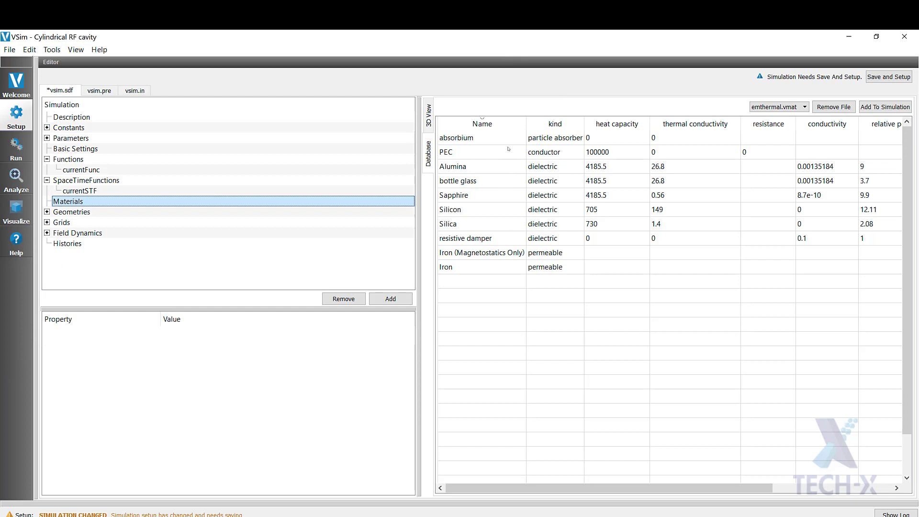
- Add the PEC conductor from the materials database to the simulation, then return to the 3D view and select it among the materials
left_click(509, 151)
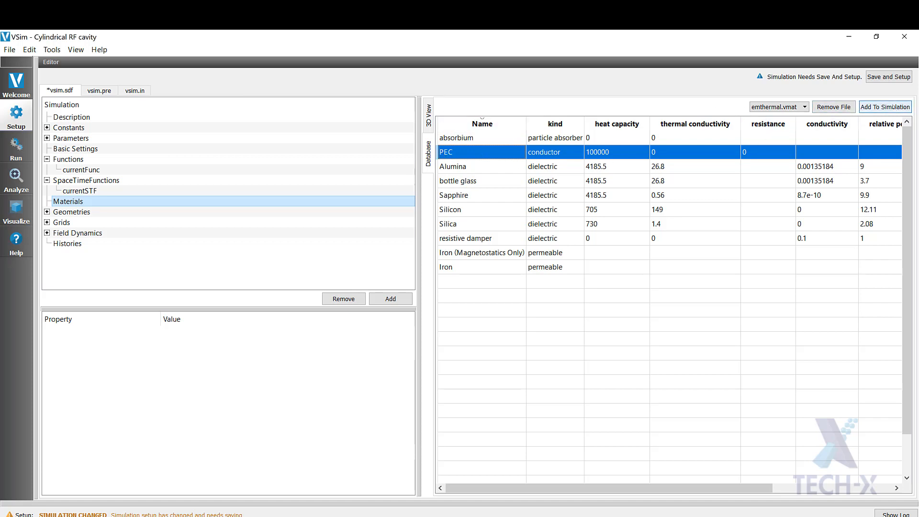
left_click(894, 107)
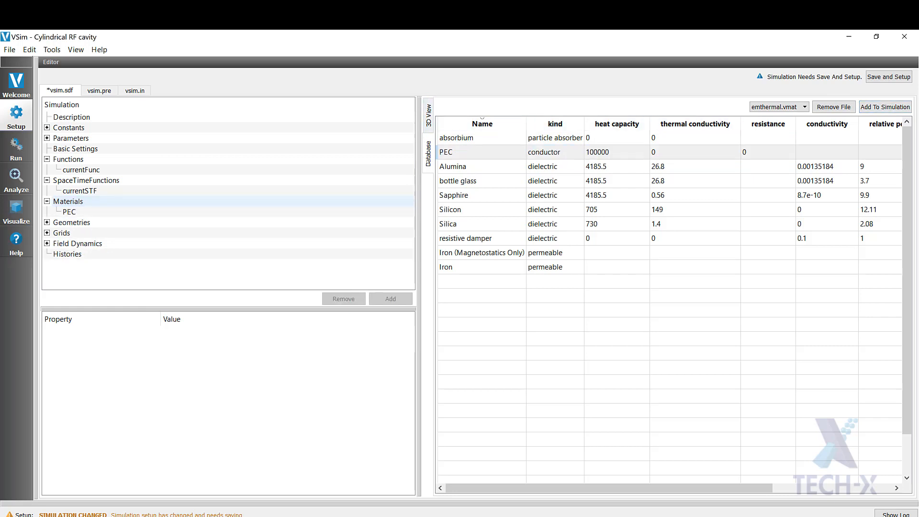
left_click(429, 117)
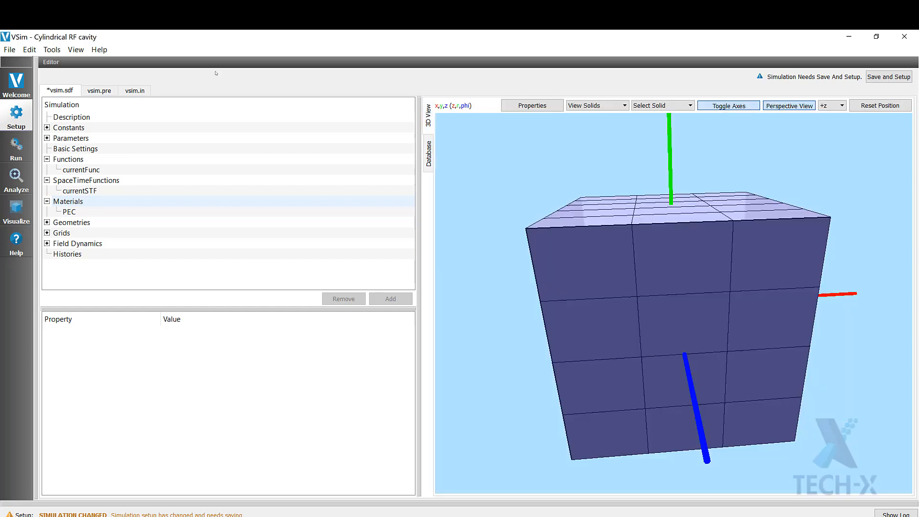
left_click(74, 212)
- Add a cylinder primitive to the CSG geometry group and select it to show its properties
left_click(48, 223)
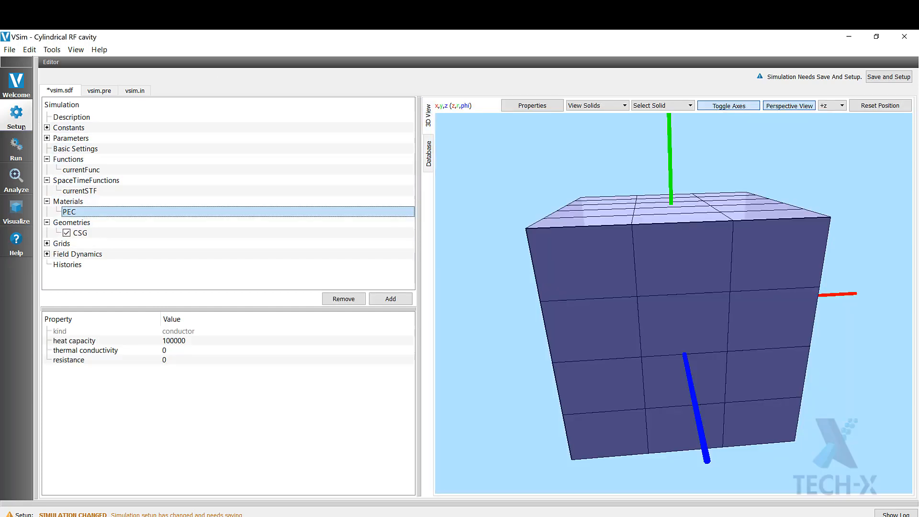
left_click(82, 233)
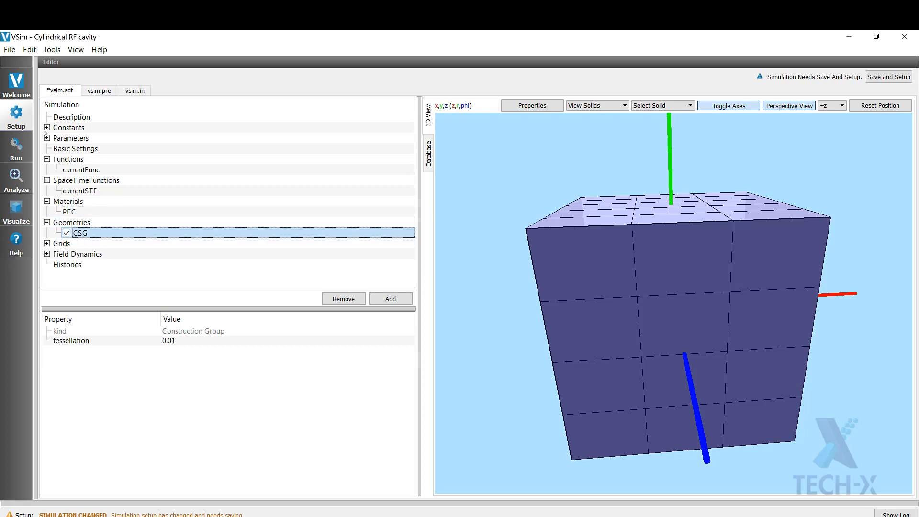
right_click(89, 233)
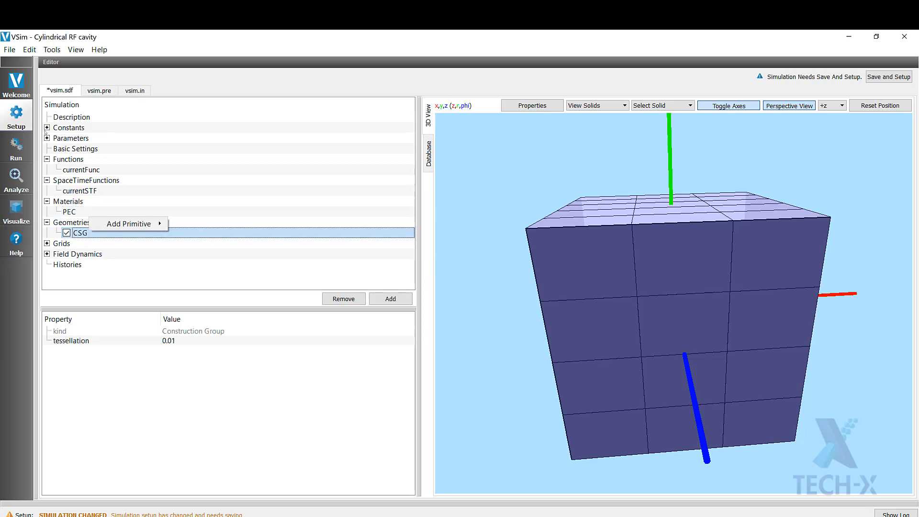
mouse_move(110, 225)
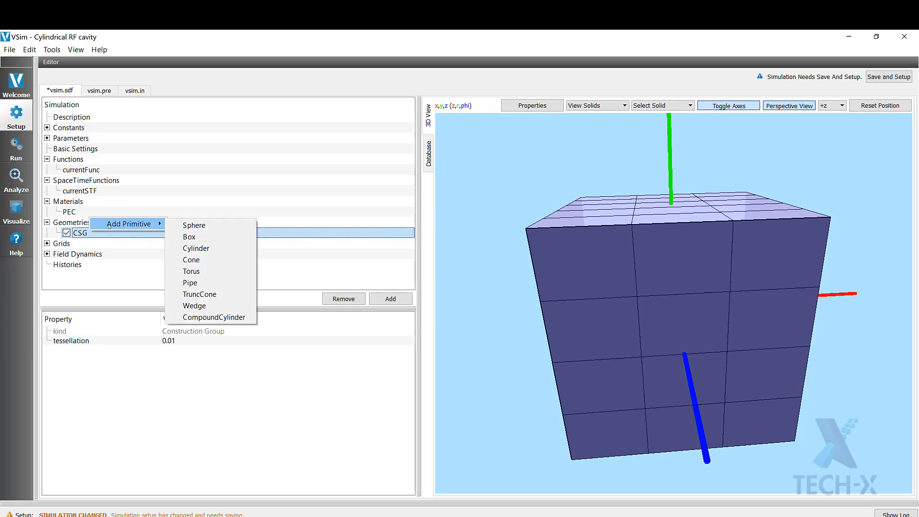
left_click(196, 248)
left_click(144, 244)
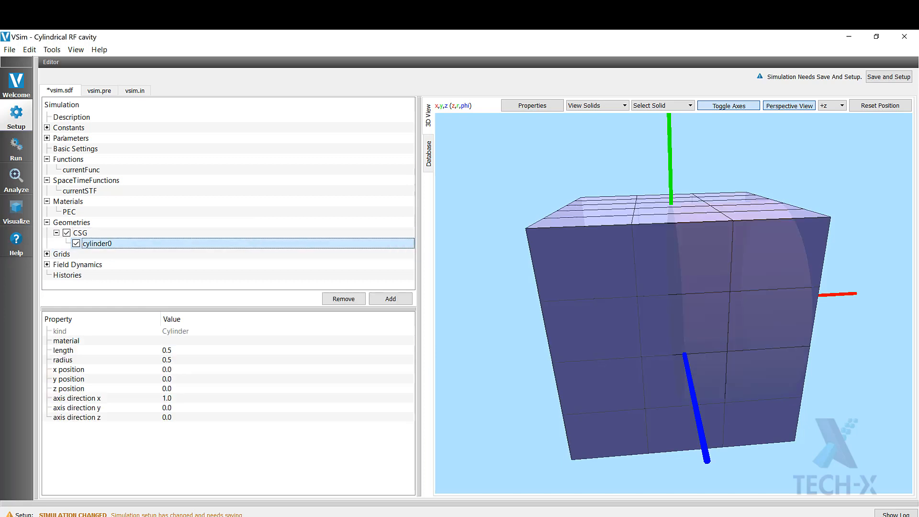
left_click(186, 341)
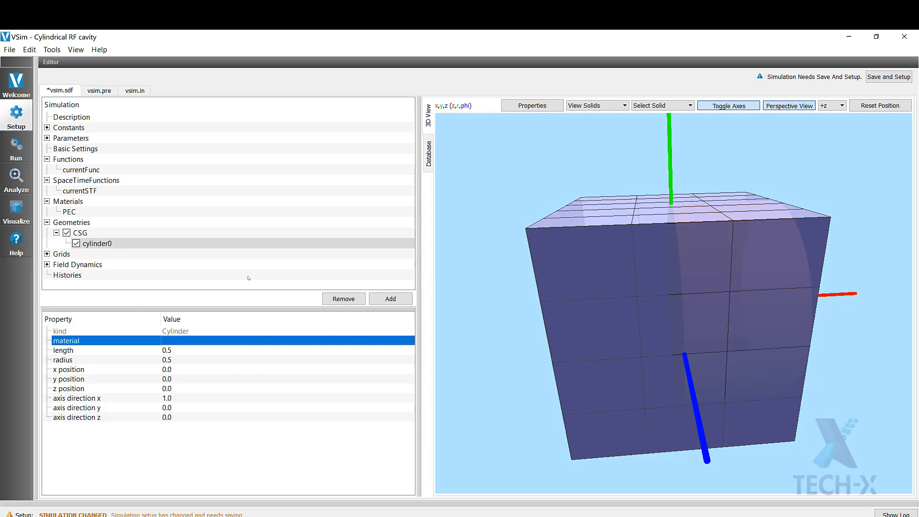
- Hide the simulation grid so only the cylinder shows in the 3D view
left_click(47, 255)
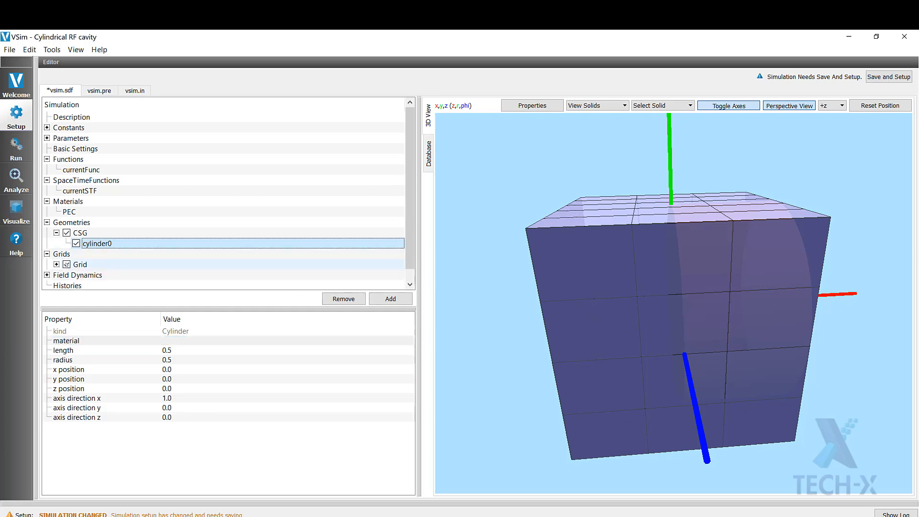
left_click(47, 254)
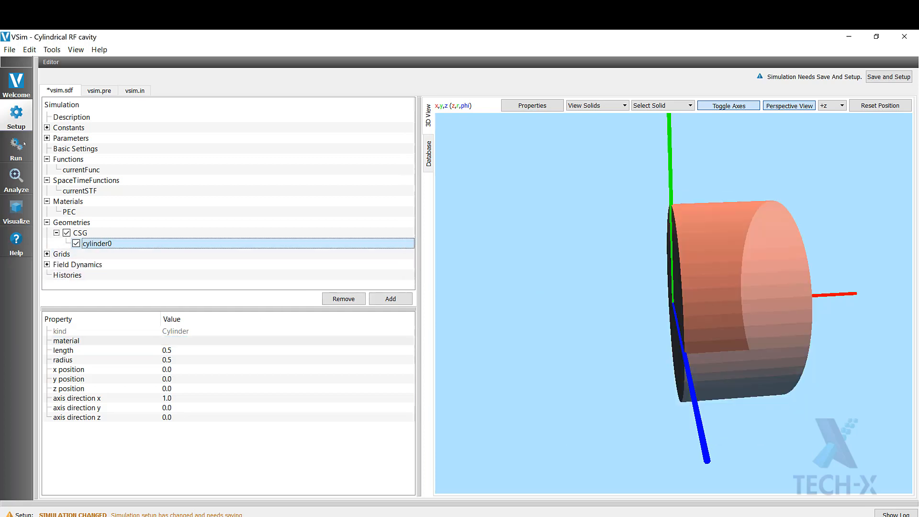
left_click(95, 234)
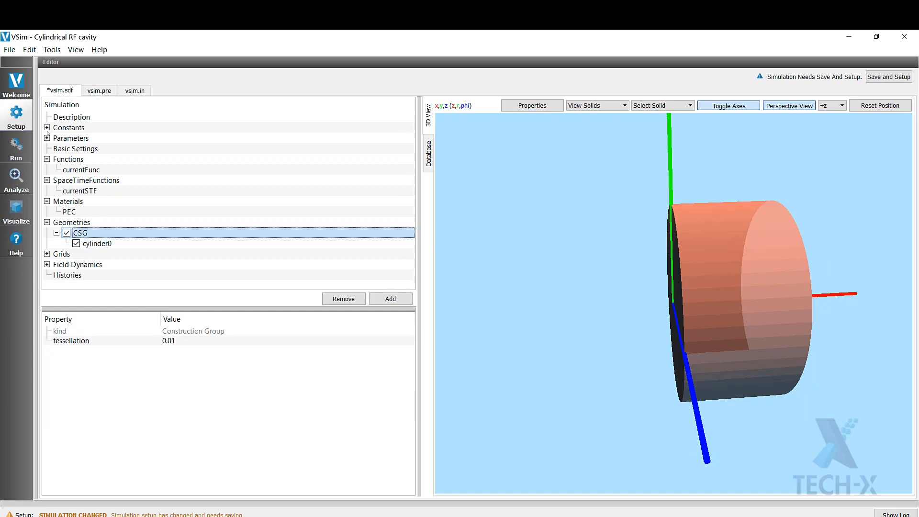
- Rename the new cylinder under CSG as cylinderOUT
left_click(105, 244)
left_click(119, 244)
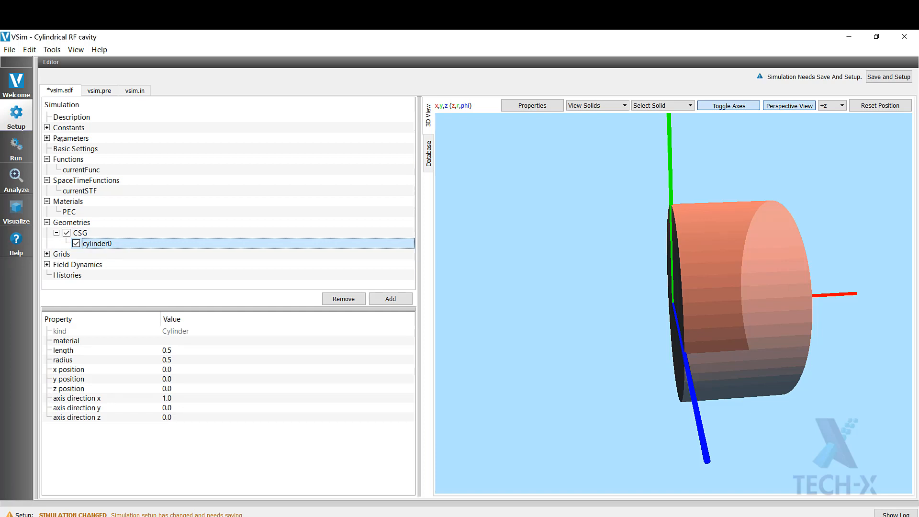
key("BackSpace")
type("OUT")
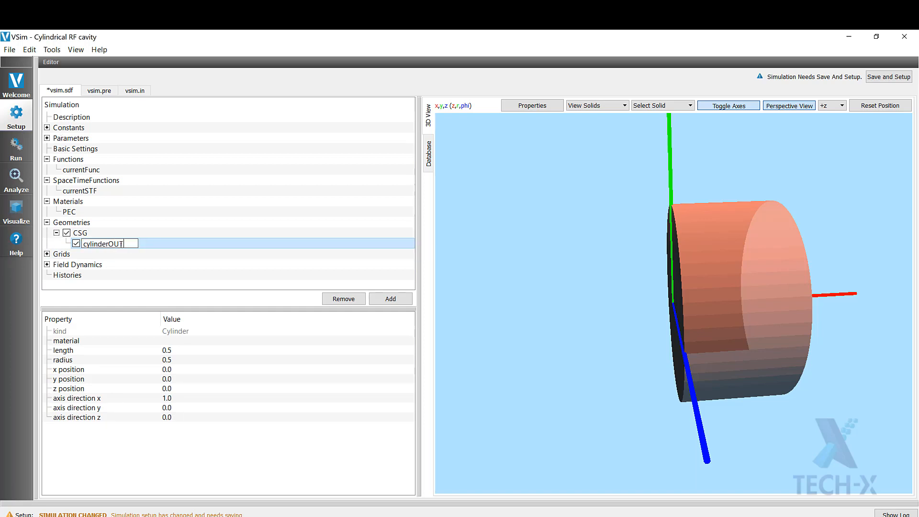
key("Return")
- Assign the parameter L_CYLIN_OUT to the length of cylinderOUT and R_CYLIN_OUT to its radius
left_click(171, 350)
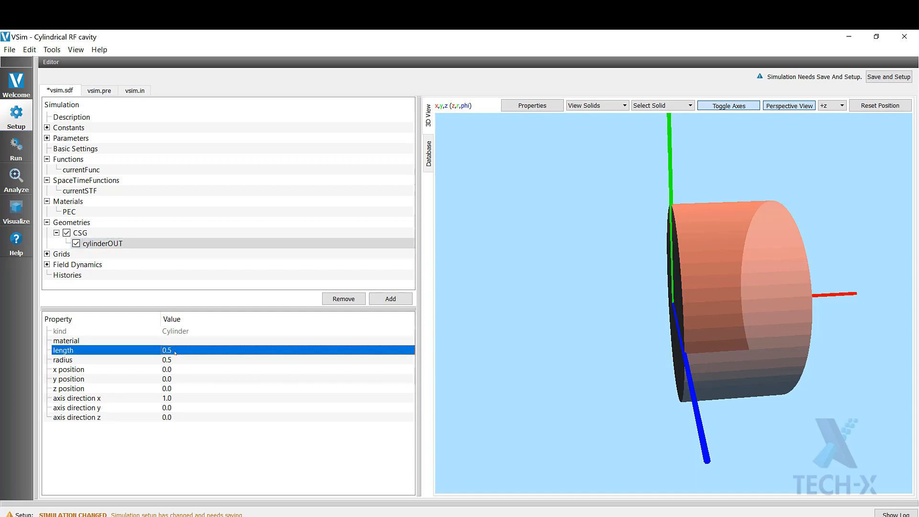
right_click(172, 350)
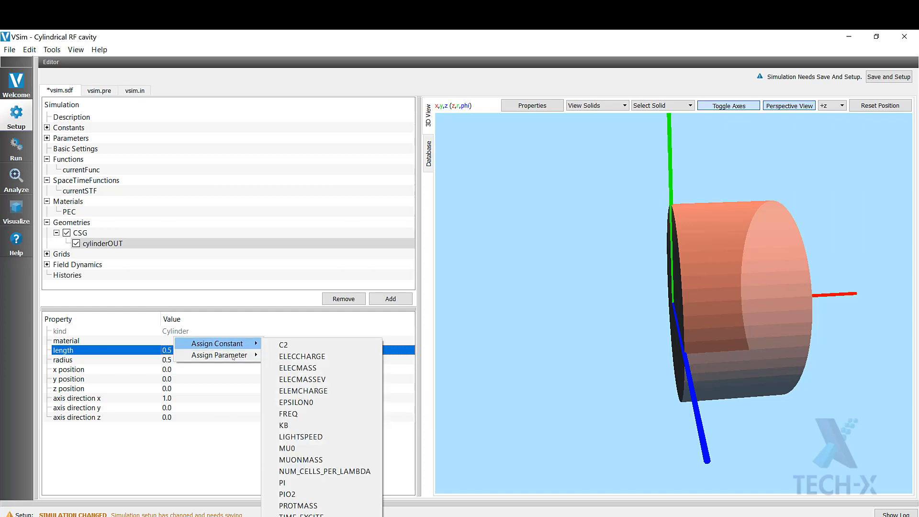
mouse_move(219, 356)
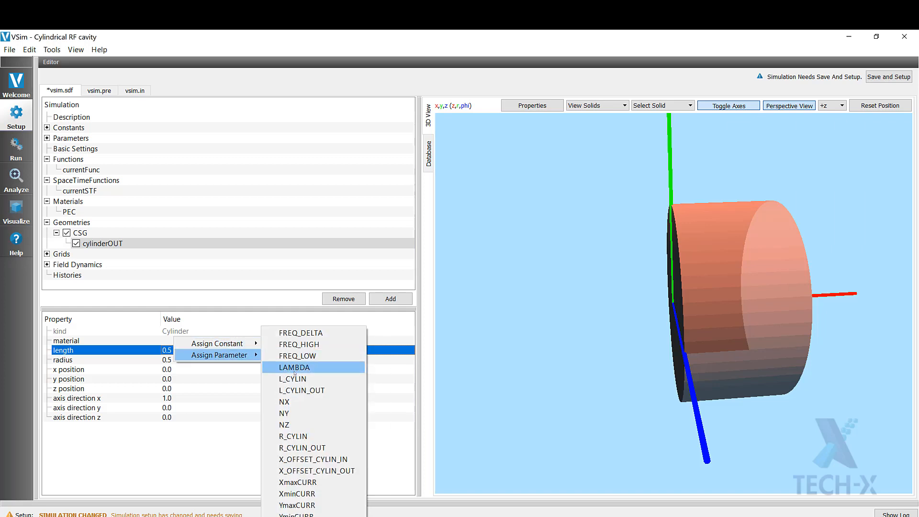
left_click(303, 390)
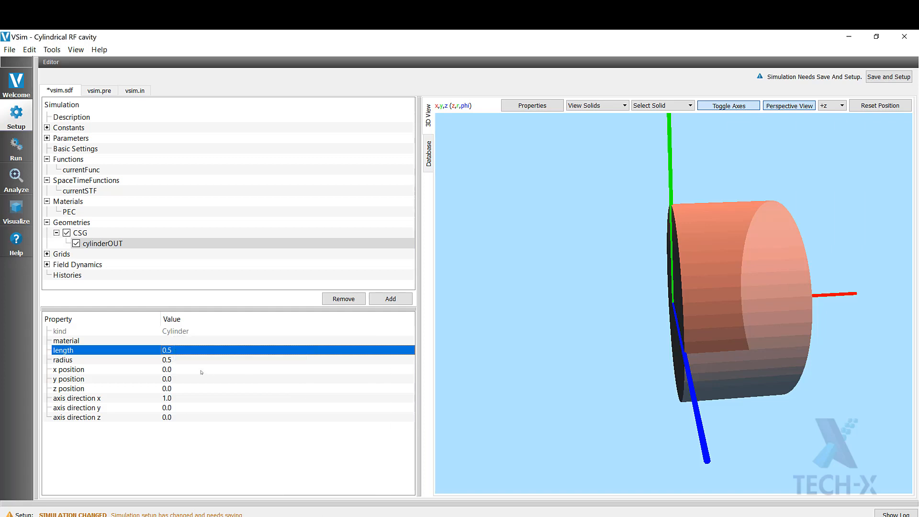
left_click(171, 360)
right_click(173, 359)
mouse_move(216, 366)
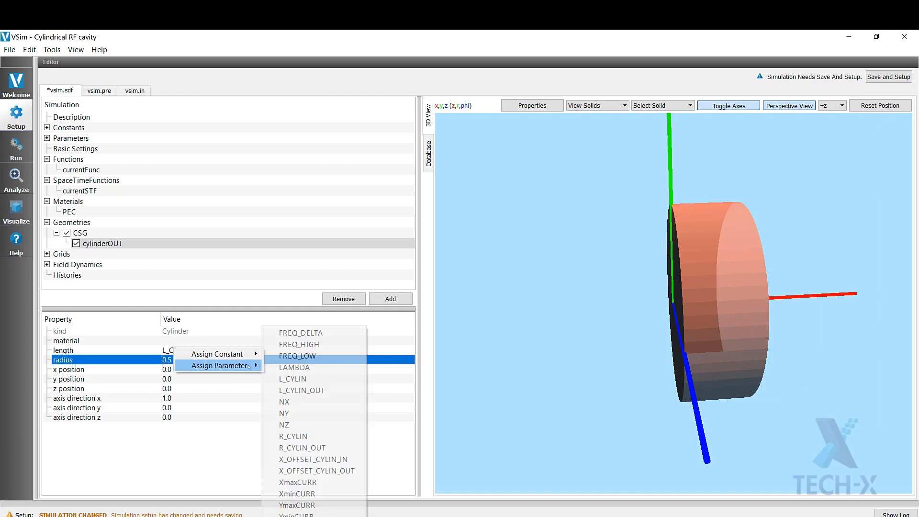
left_click(327, 447)
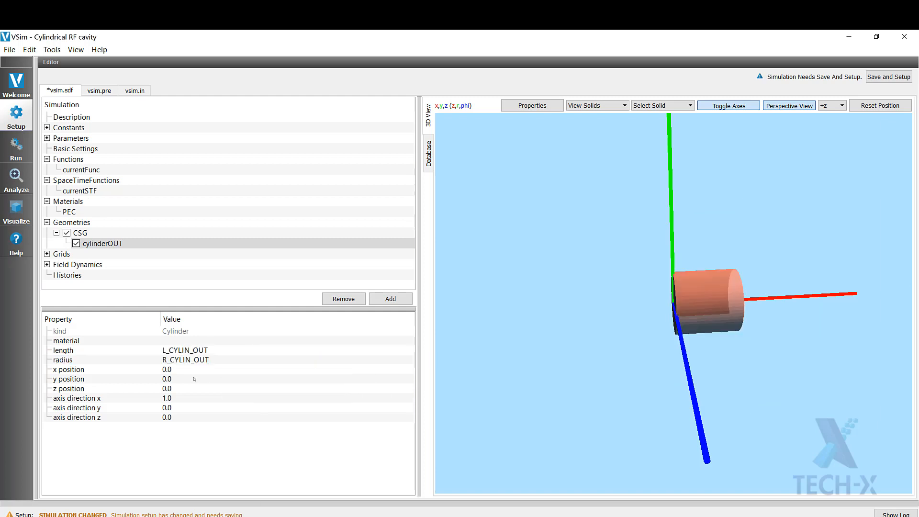
- Assign the parameter X_OFFSET_CYLIN_OUT to the x position of cylinderOUT
right_click(178, 372)
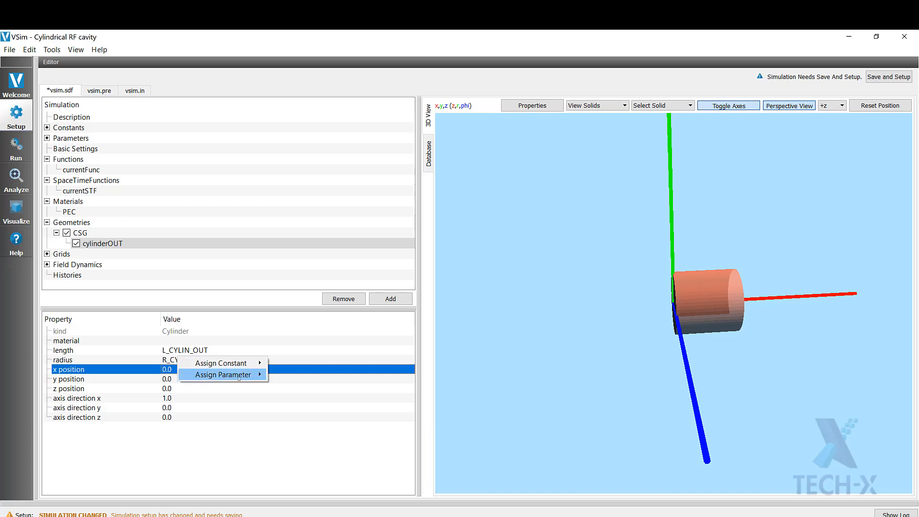
mouse_move(230, 374)
left_click(319, 471)
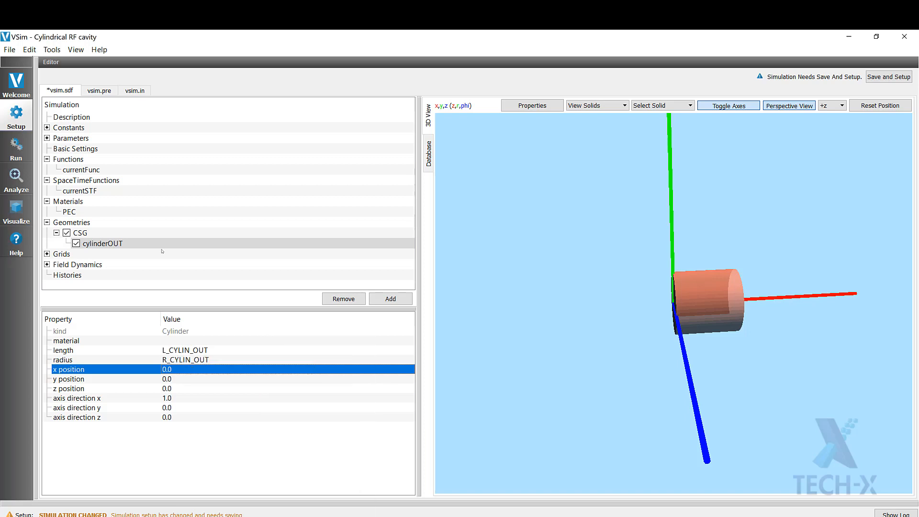
scroll(680, 369, "up", 4)
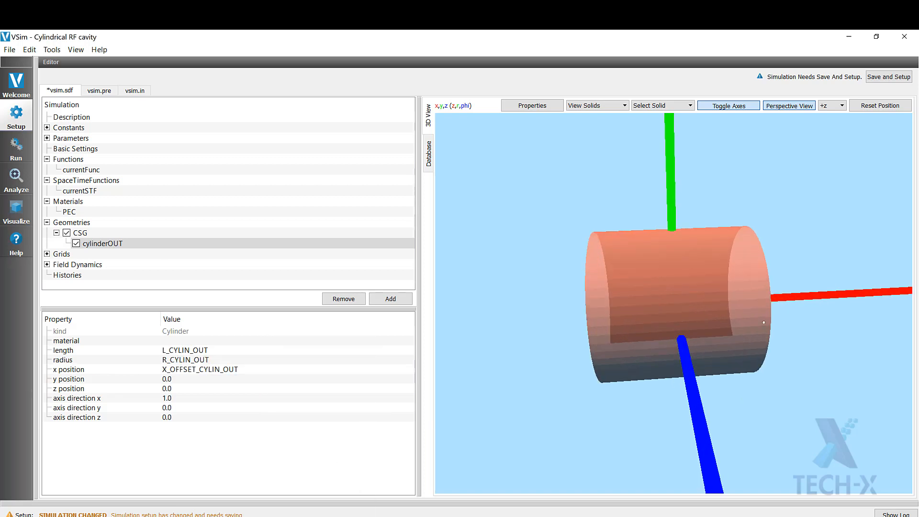
left_click_drag(599, 349, 752, 366)
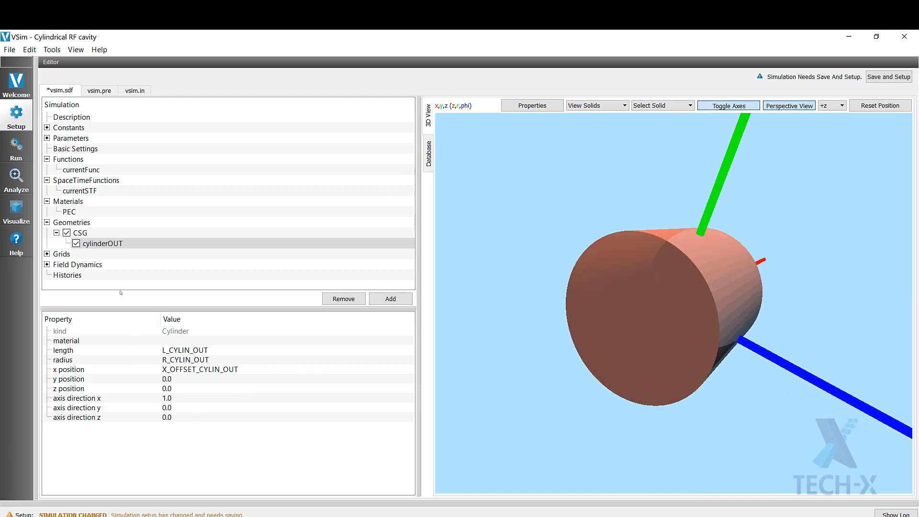
- Add a second cylinder primitive to the CSG group and rename it cylinderIN
left_click(102, 243)
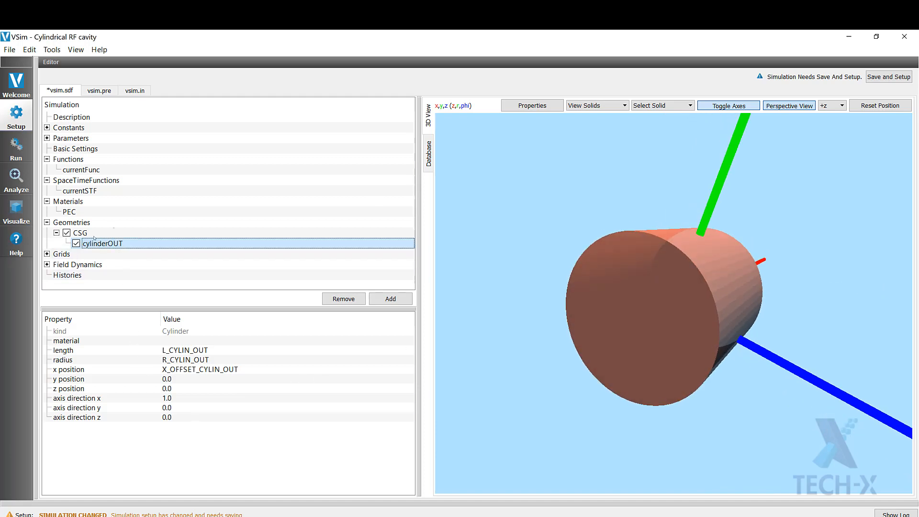
left_click(80, 233)
right_click(80, 233)
mouse_move(132, 223)
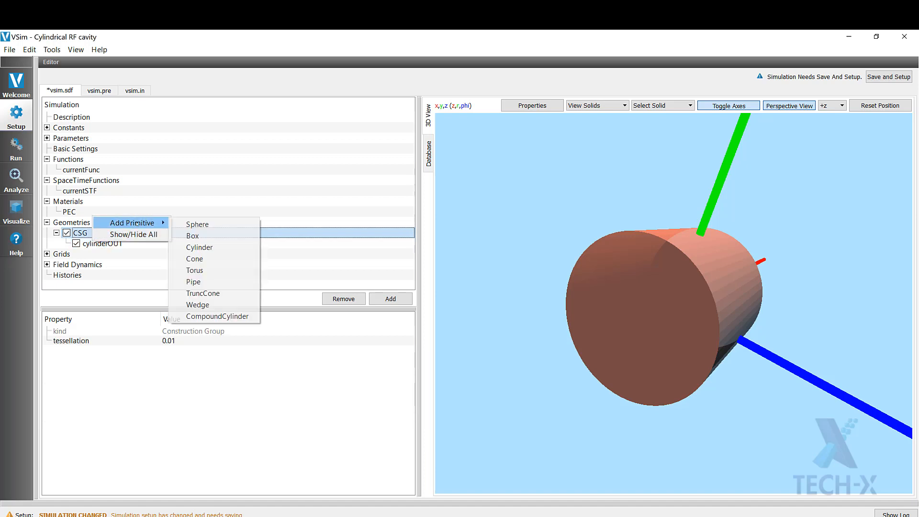
left_click(200, 247)
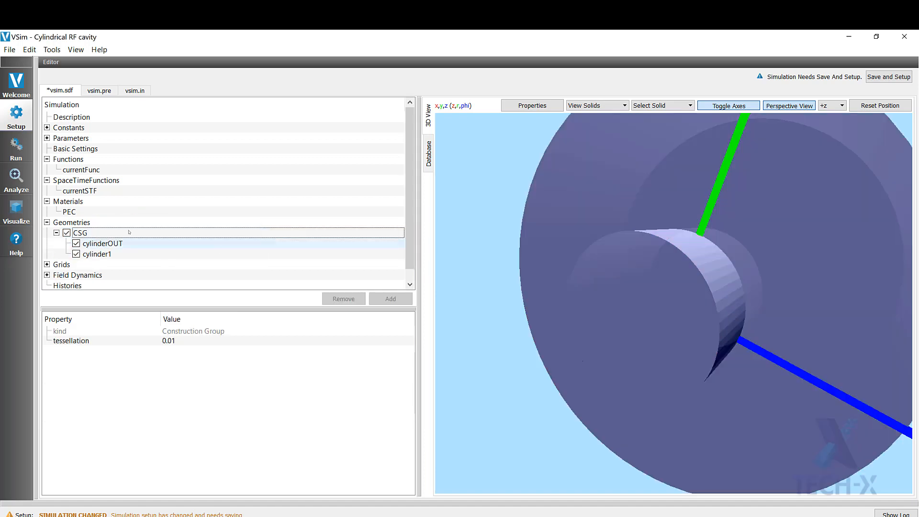
left_click(119, 254)
key("BackSpace")
type("IN")
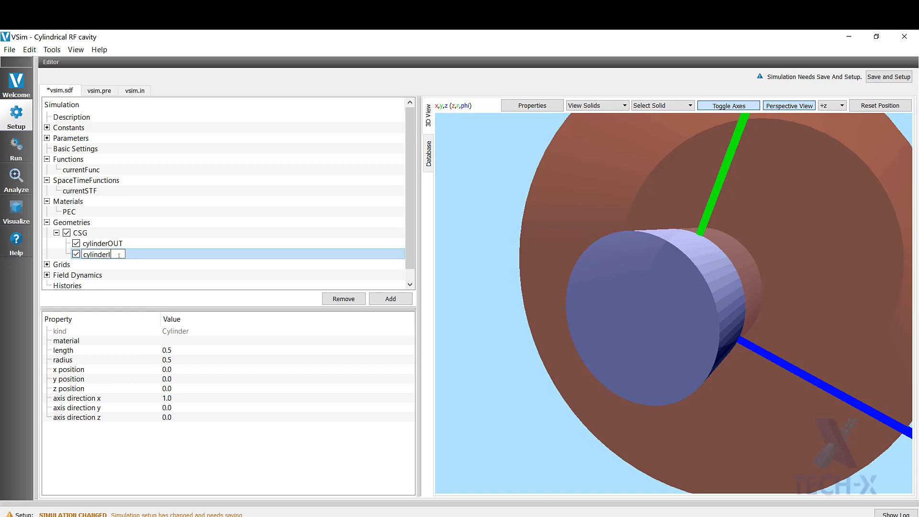
key("Return")
- Assign the parameter L_CYLIN to the length of cylinderIN and R_CYLIN to its radius
left_click(192, 351)
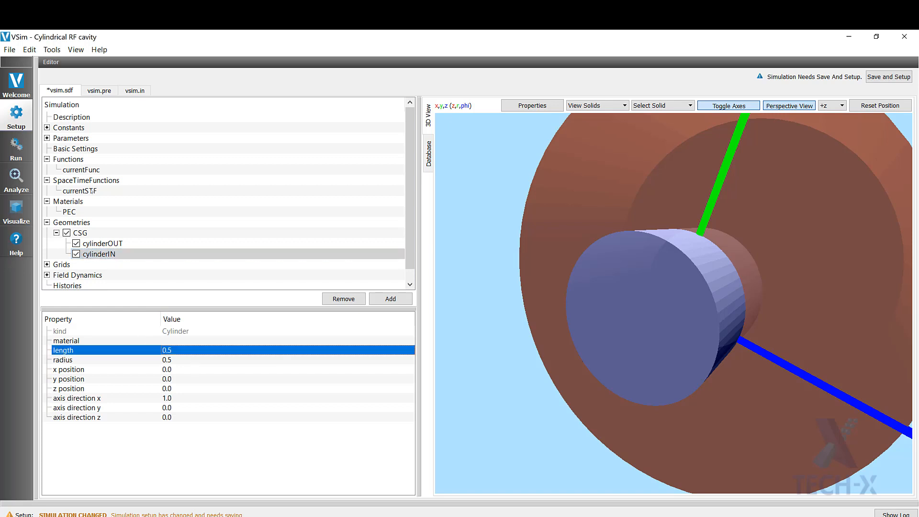
right_click(182, 350)
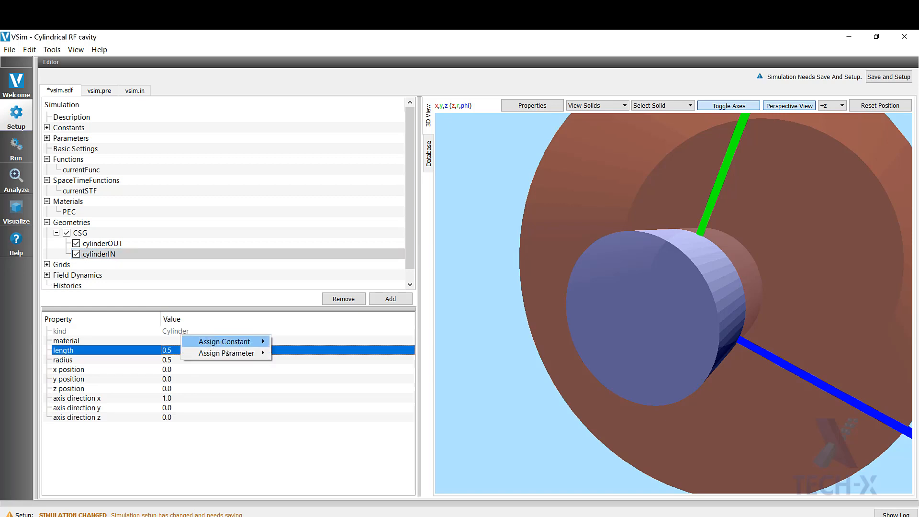
mouse_move(246, 354)
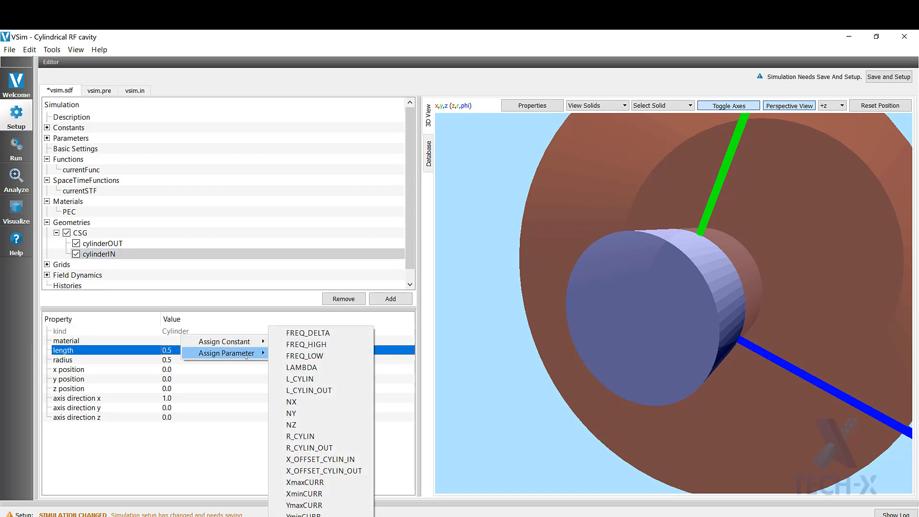
left_click(319, 380)
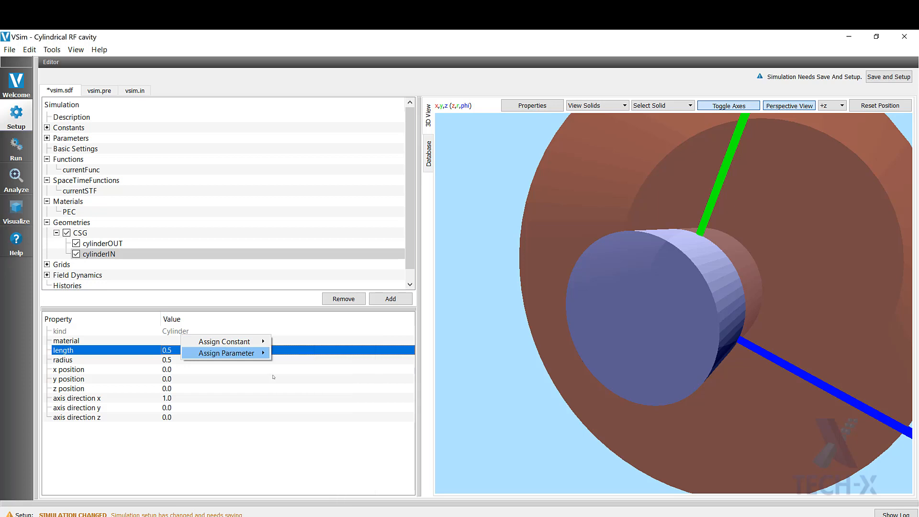
right_click(183, 362)
mouse_move(230, 365)
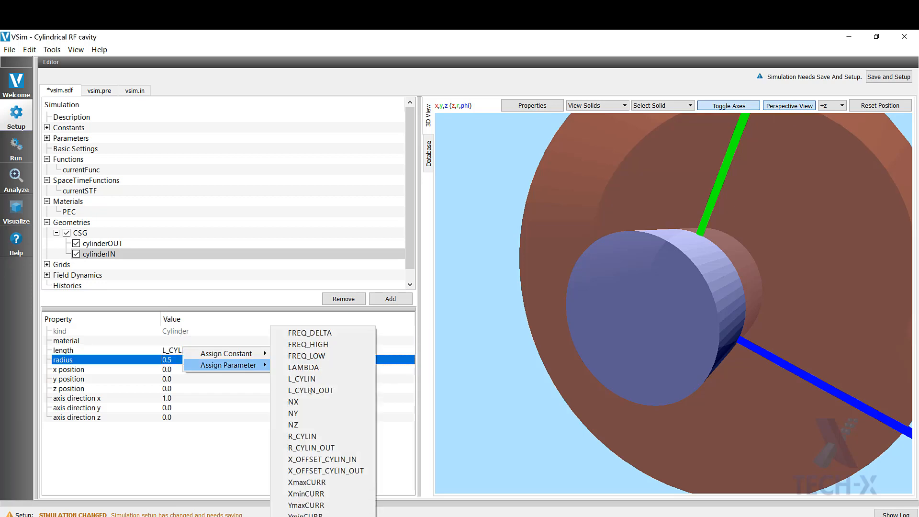
left_click(311, 437)
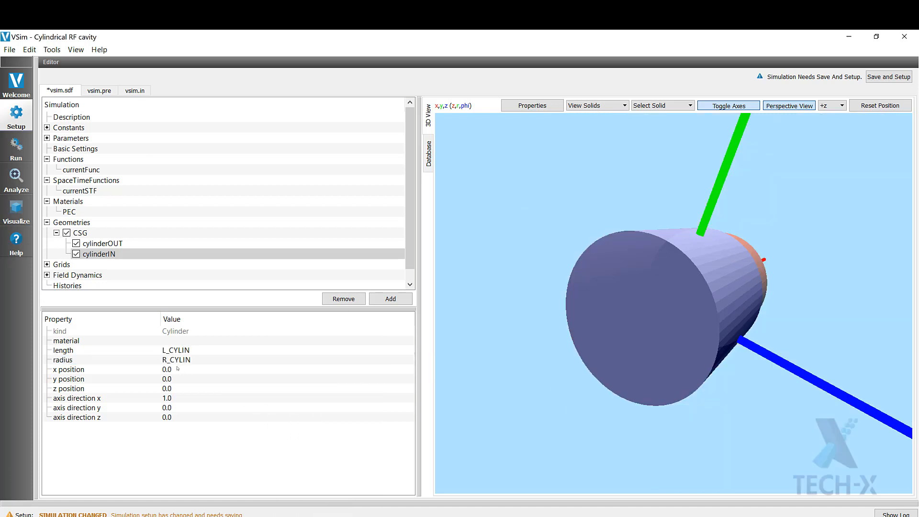
- Assign the parameter X_OFFSET_CYLIN_IN to the x position of cylinderIN
right_click(178, 369)
mouse_move(230, 372)
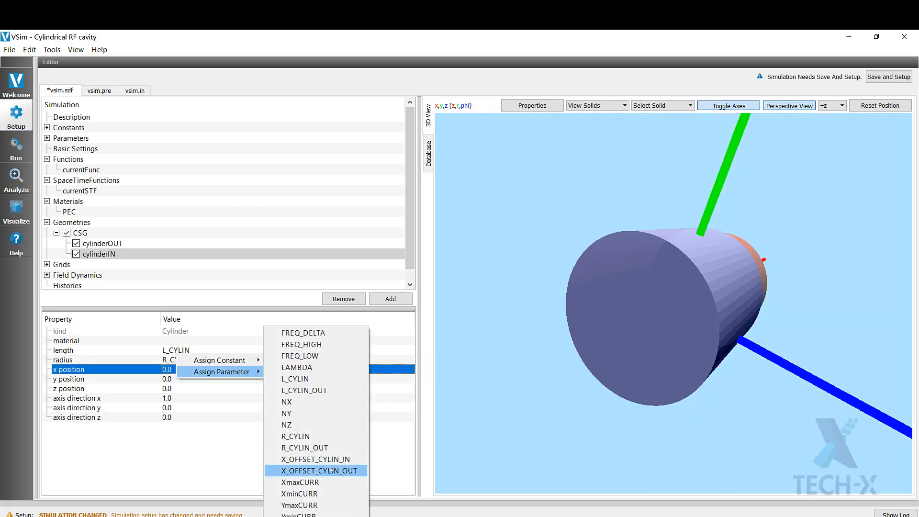
left_click(313, 460)
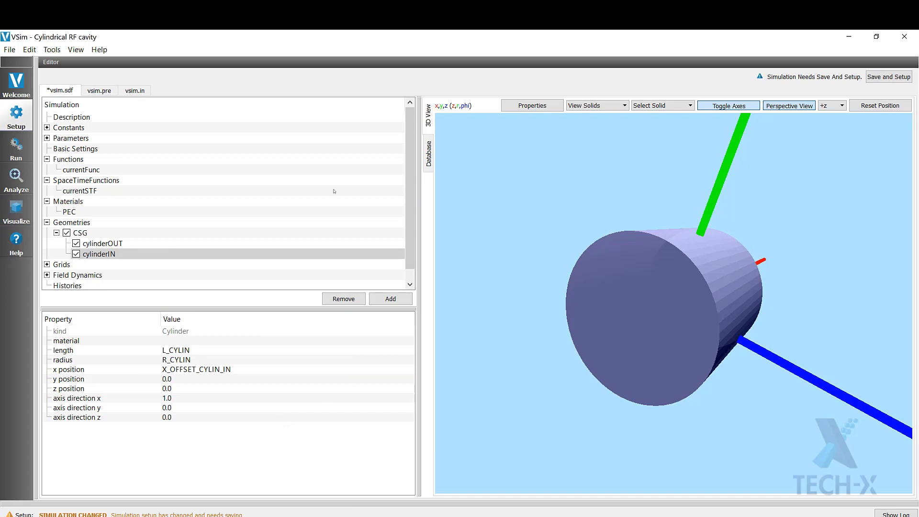
- Toggle the visibility of cylinderOUT off and on to compare the inner and outer cylinders
left_click(77, 243)
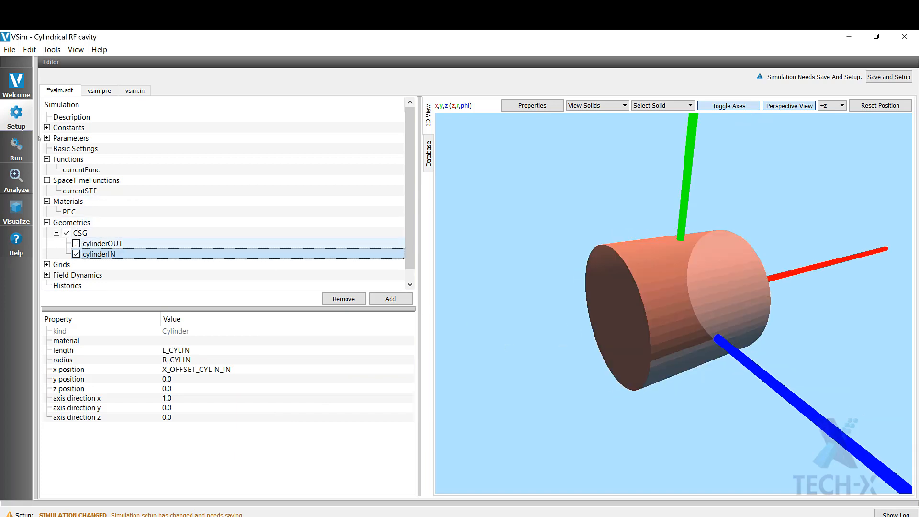
left_click(77, 243)
left_click(76, 243)
left_click(76, 243)
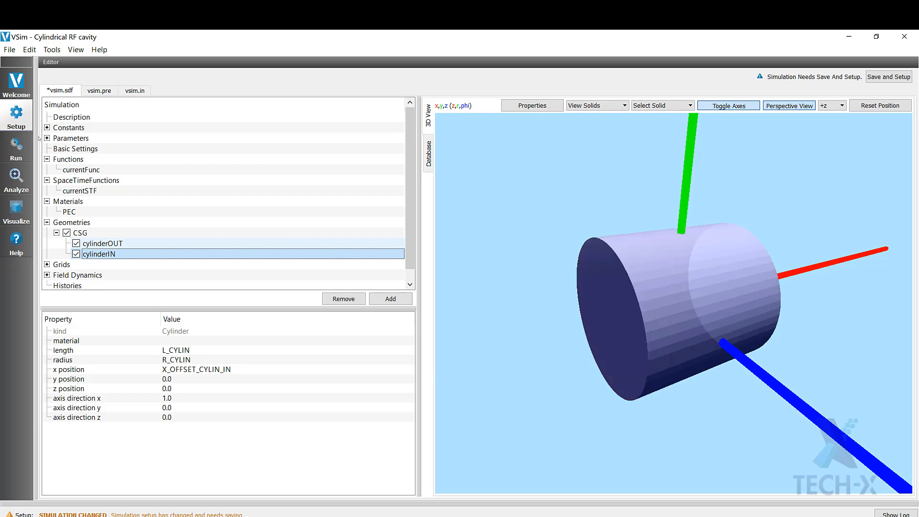
- Hide cylinderOUT and cylinderIN, and subtract cylinderIN from cylinderOUT with a Boolean operation
left_click(120, 243)
left_click(115, 254)
left_click(102, 243)
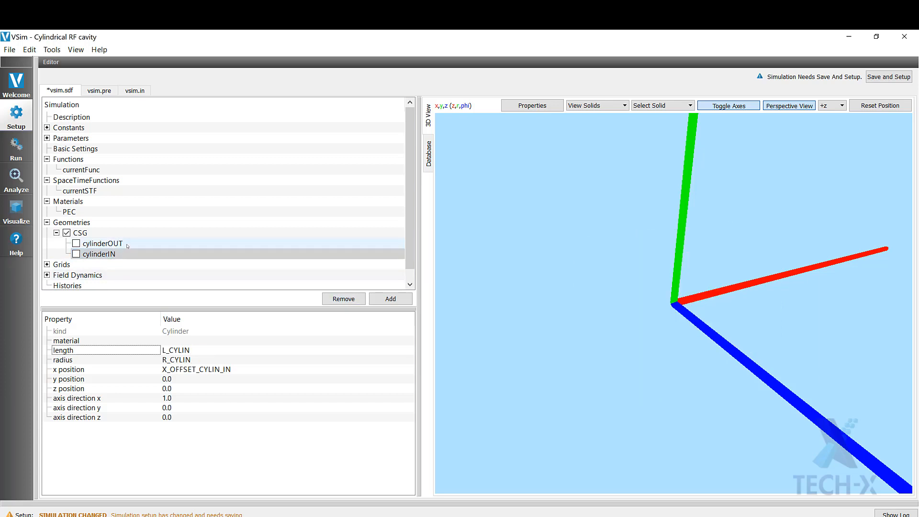
left_click(127, 245)
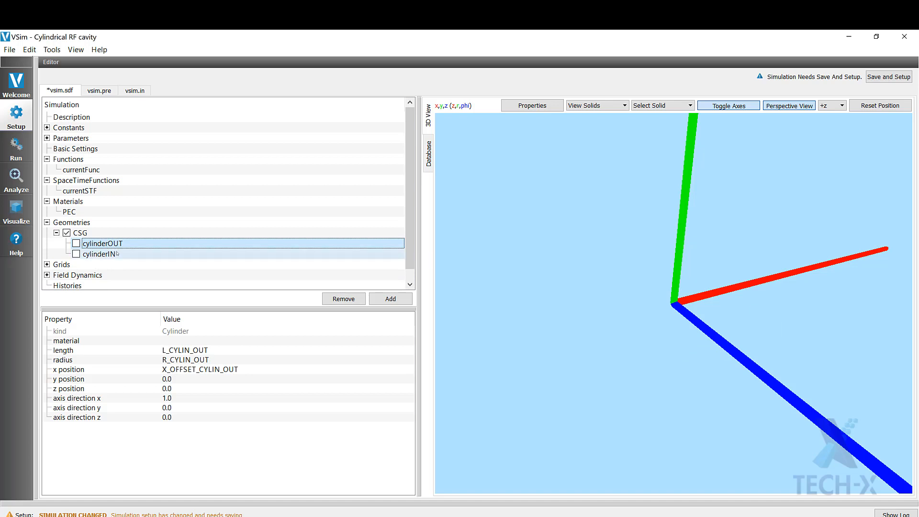
left_click(117, 253)
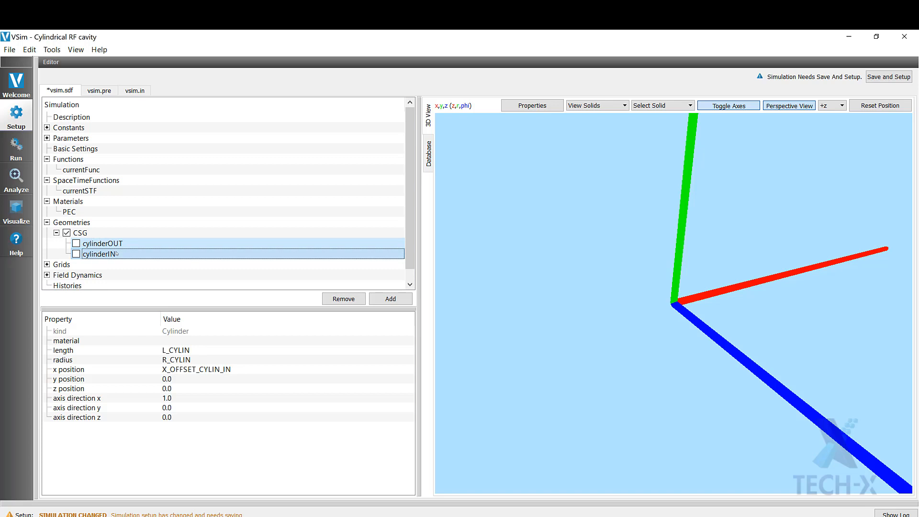
right_click(116, 239)
mouse_move(201, 245)
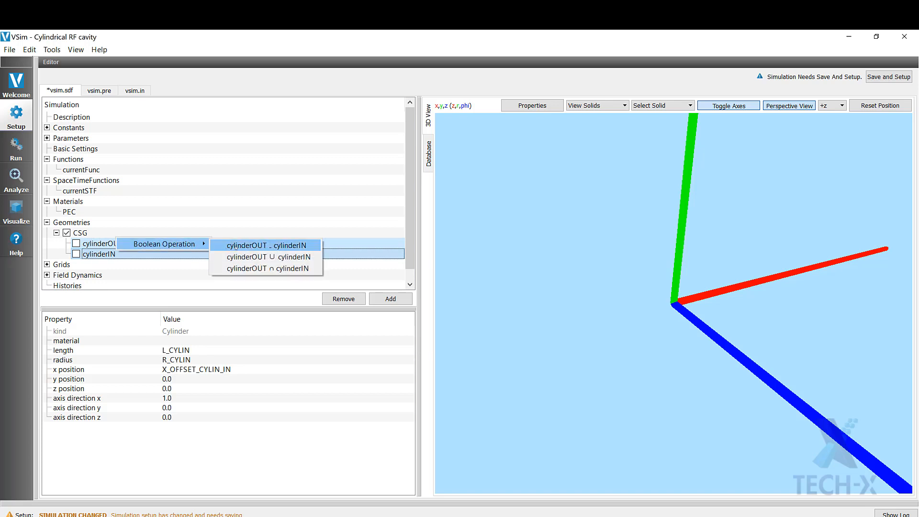
left_click(267, 246)
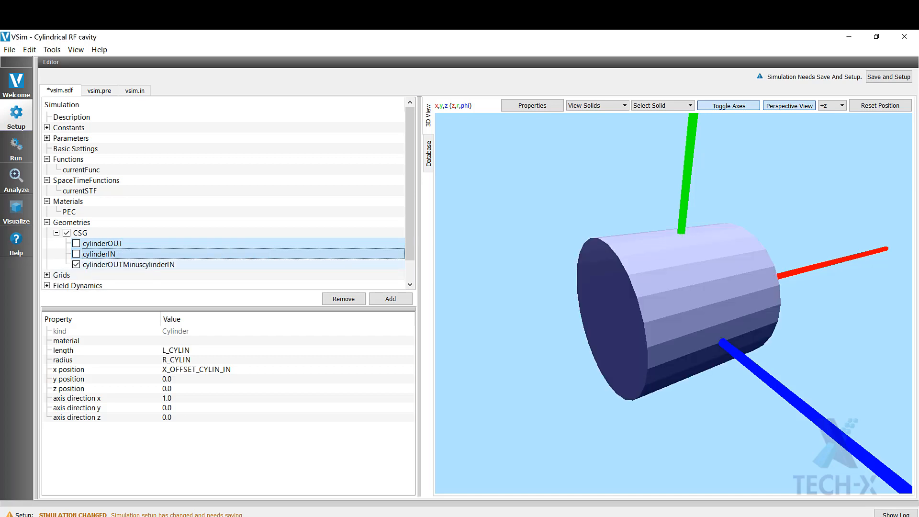
- Rename the solid made by the Boolean subtraction as Cavity
double_click(143, 265)
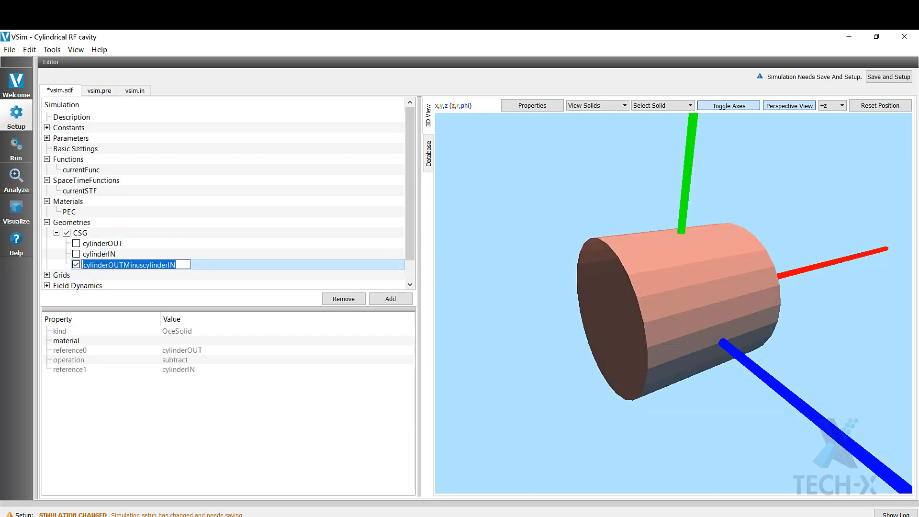
type("Ca")
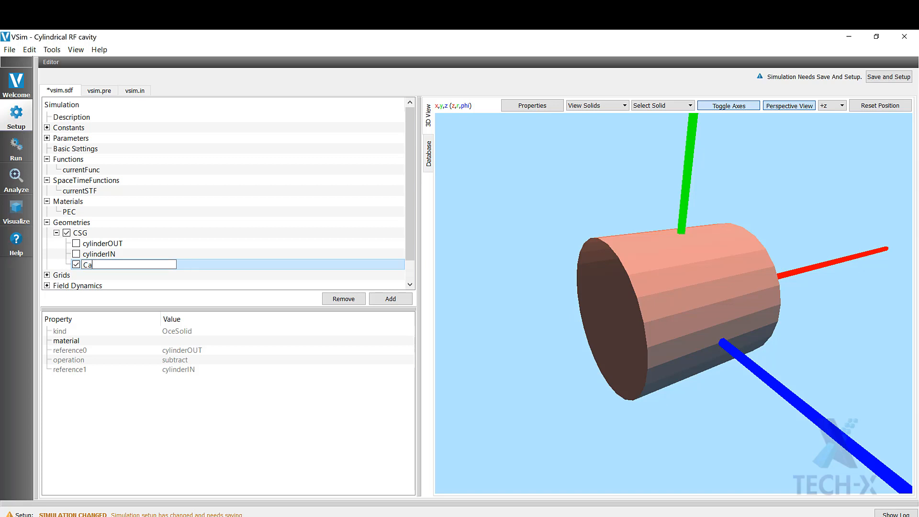
type("vity")
key("Return")
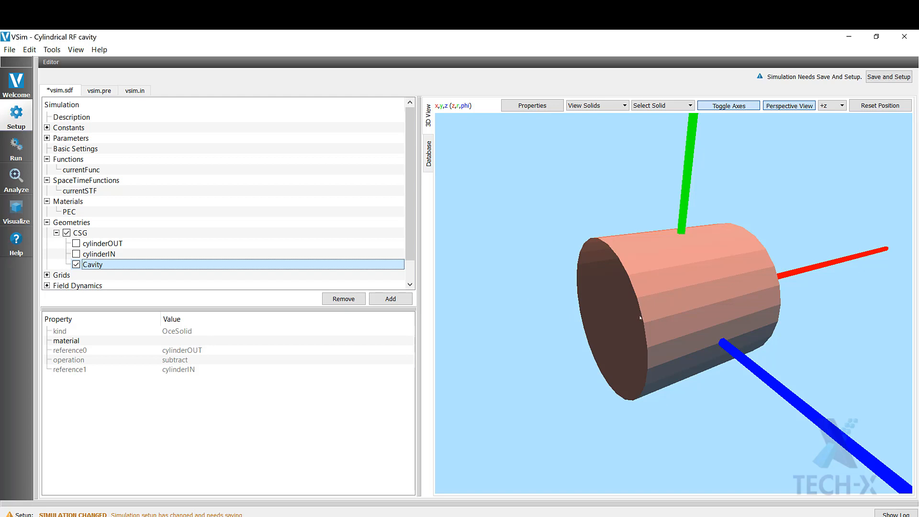
- Assign the PEC material to the Cavity solid
left_click_drag(697, 302, 311, 182)
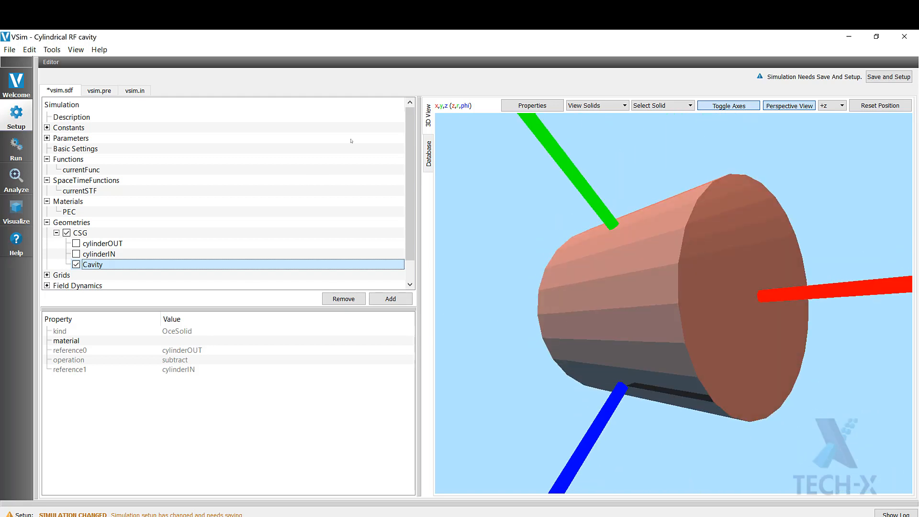
left_click_drag(351, 140, 713, 217)
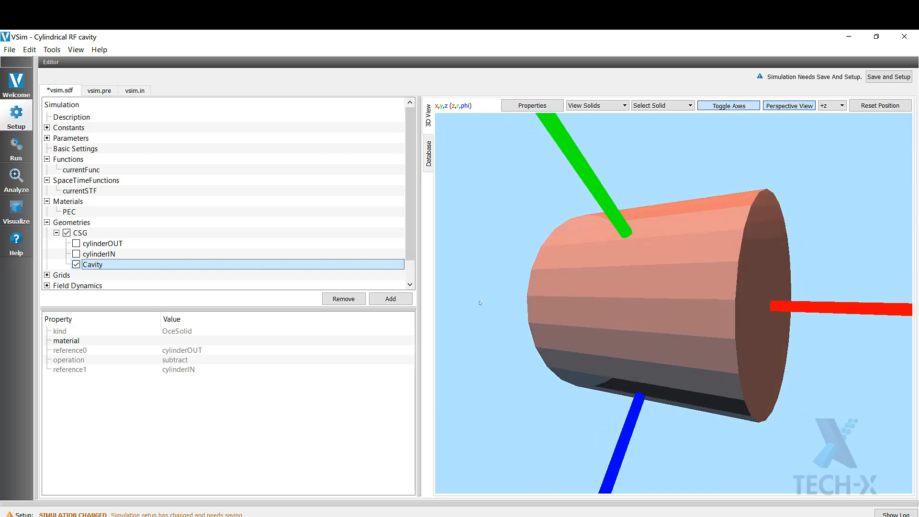
double_click(180, 341)
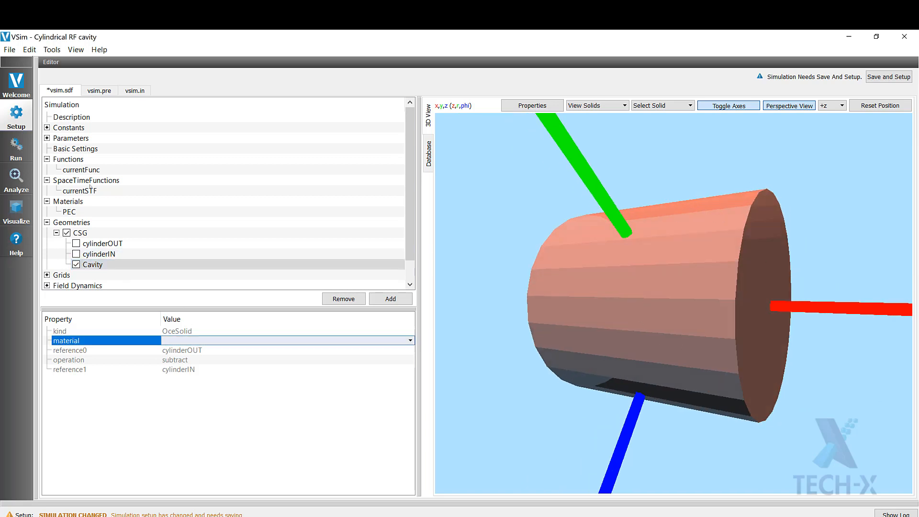
key("Down")
key("Return")
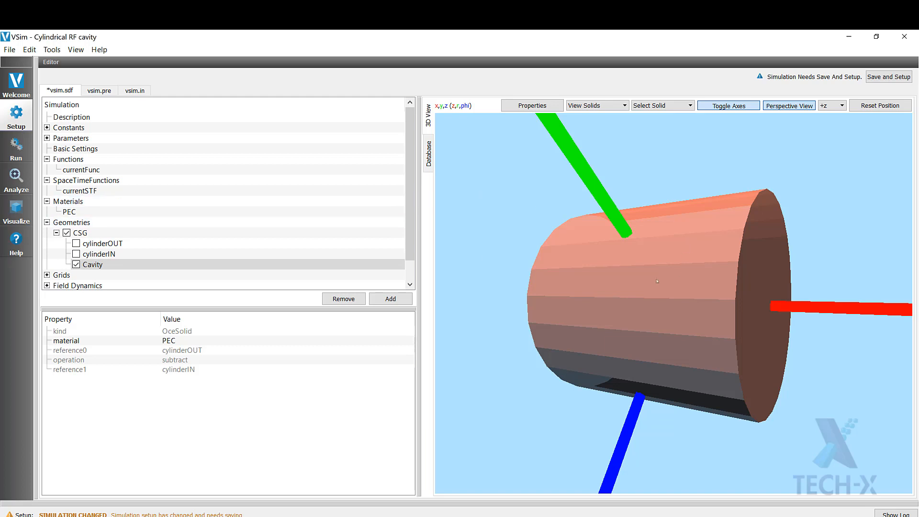
- Collapse the Geometries group and expand the Grids group in the simulation tree
left_click(47, 223)
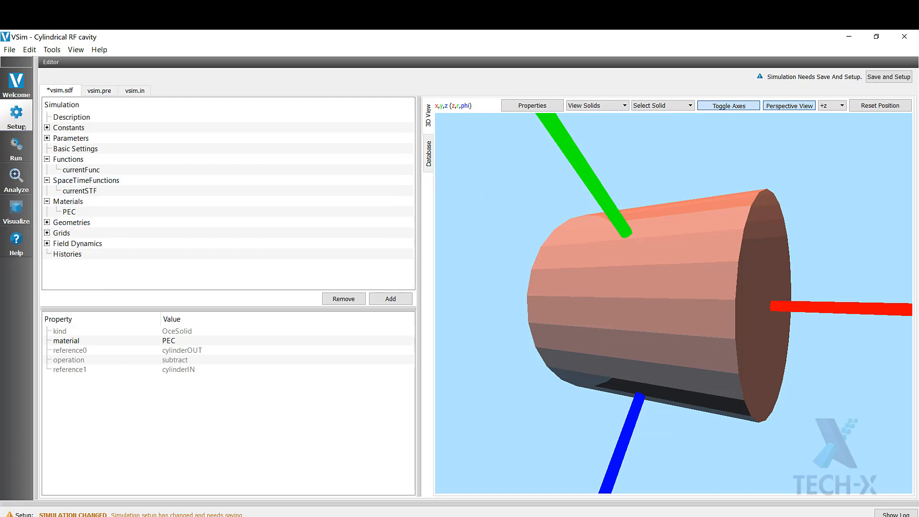
left_click(47, 232)
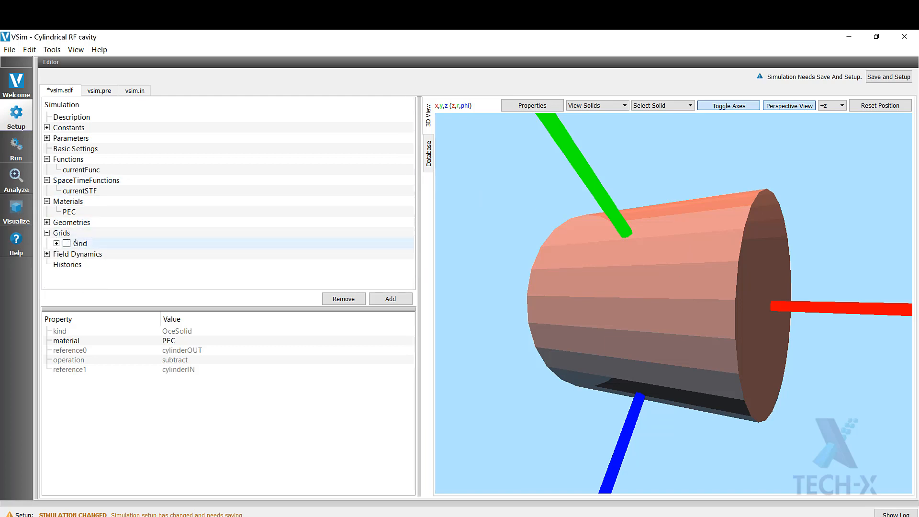